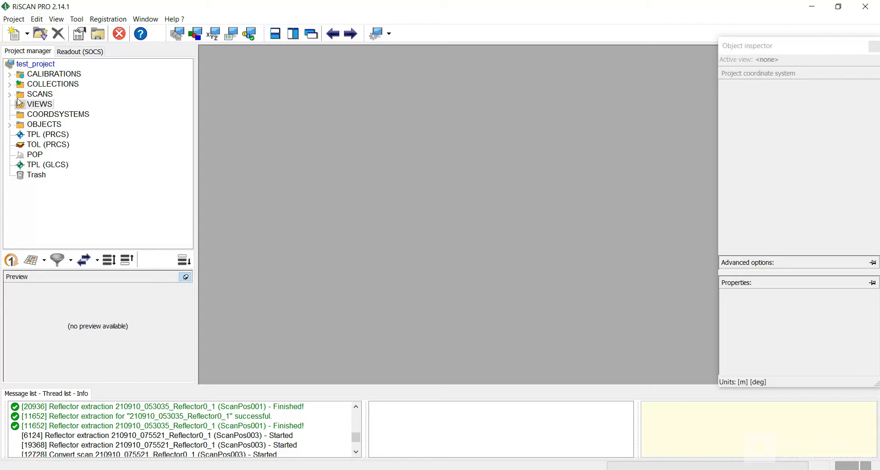
# Open scan 210910_050724 of ScanPos001 in a new 3D view coloured by reflectance value.
pyautogui.click(11, 95)
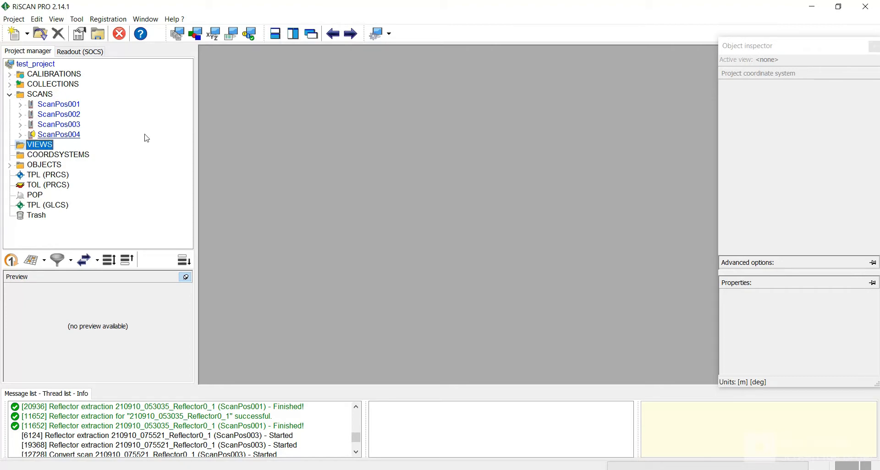
pyautogui.click(21, 105)
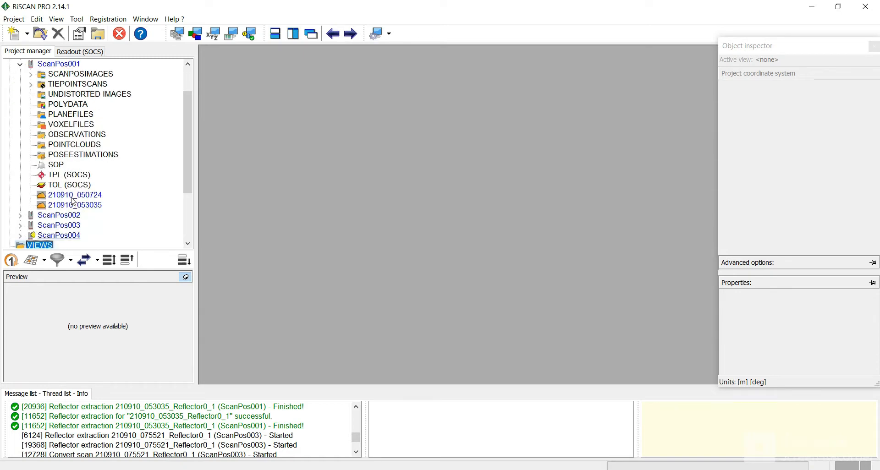
pyautogui.click(54, 197)
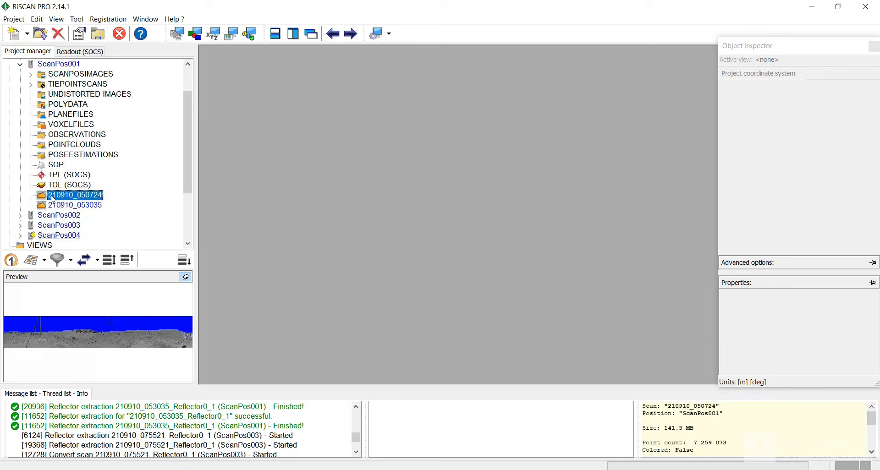
pyautogui.moveTo(52, 198); pyautogui.dragTo(400, 232)
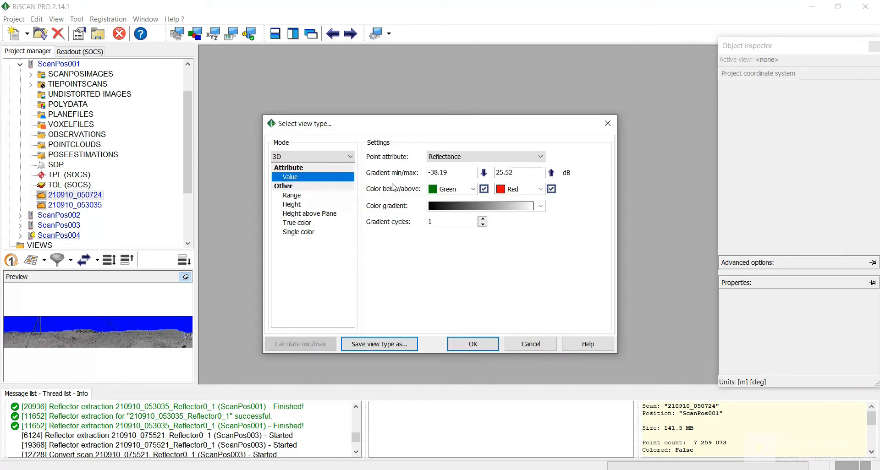
pyautogui.click(479, 343)
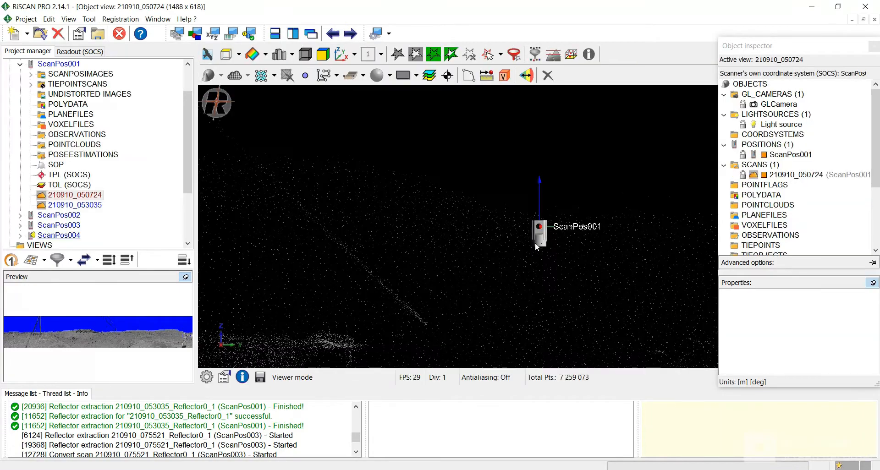
# Add scan 210910_060147 of ScanPos002 to the open 3D view, setting its reflectance gradient limits to the scan's minimum and maximum.
pyautogui.scroll(-5, 468, 252)
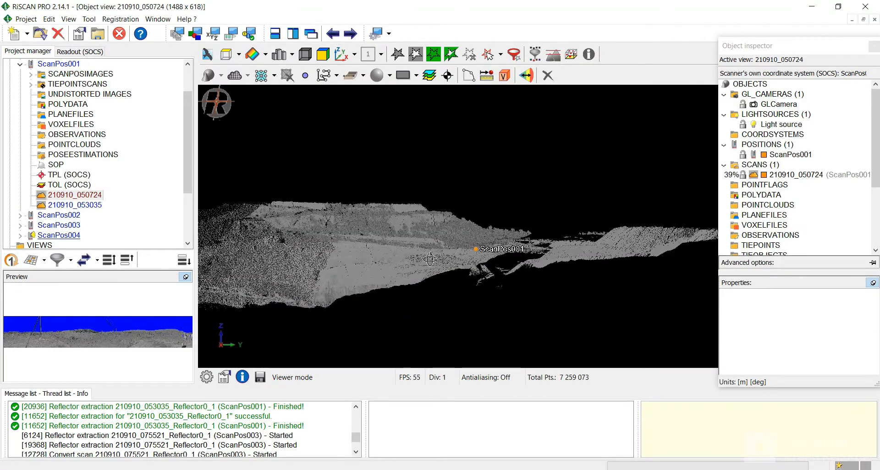
pyautogui.scroll(5, 430, 259)
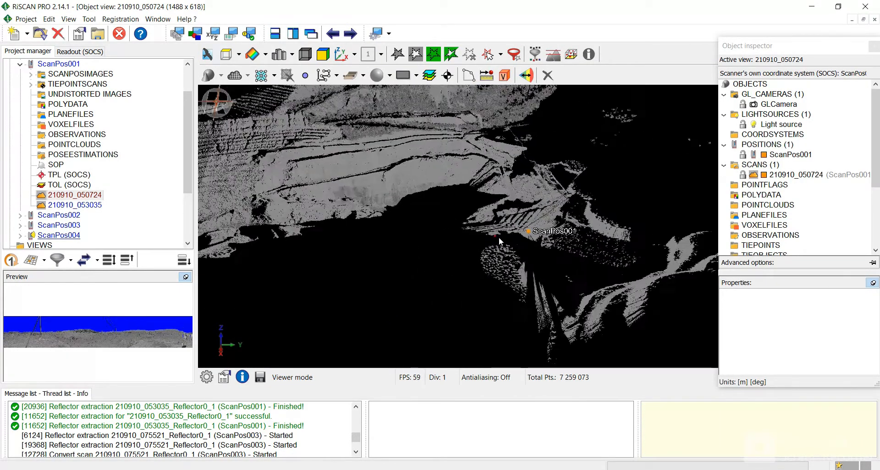
pyautogui.scroll(-5, 499, 238)
pyautogui.moveTo(416, 226); pyautogui.dragTo(412, 244)
pyautogui.click(20, 215)
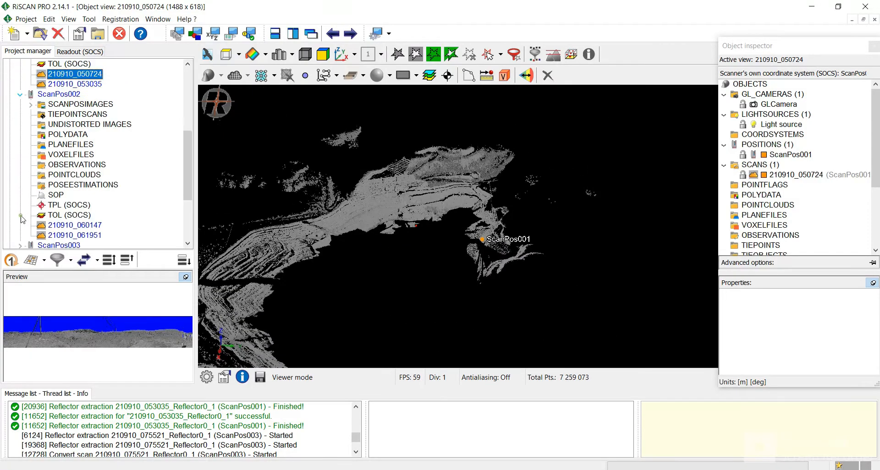
pyautogui.moveTo(391, 199); pyautogui.dragTo(490, 190, button='middle')
pyautogui.scroll(-1, 73, 204)
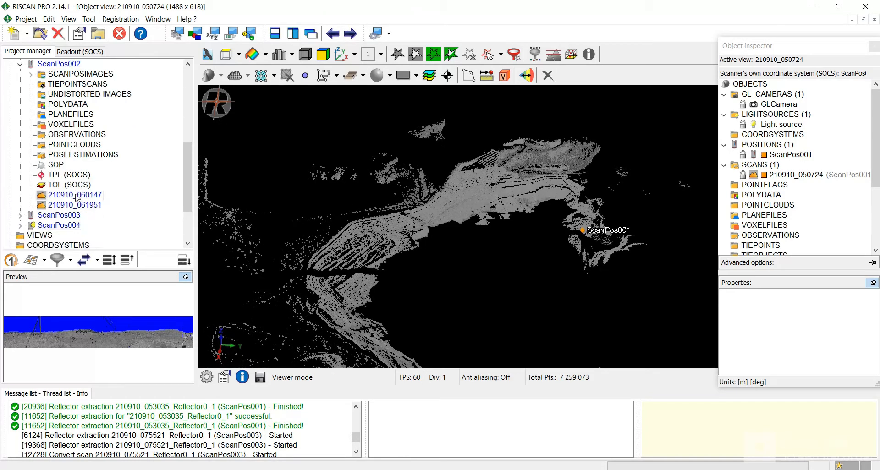
pyautogui.click(65, 196)
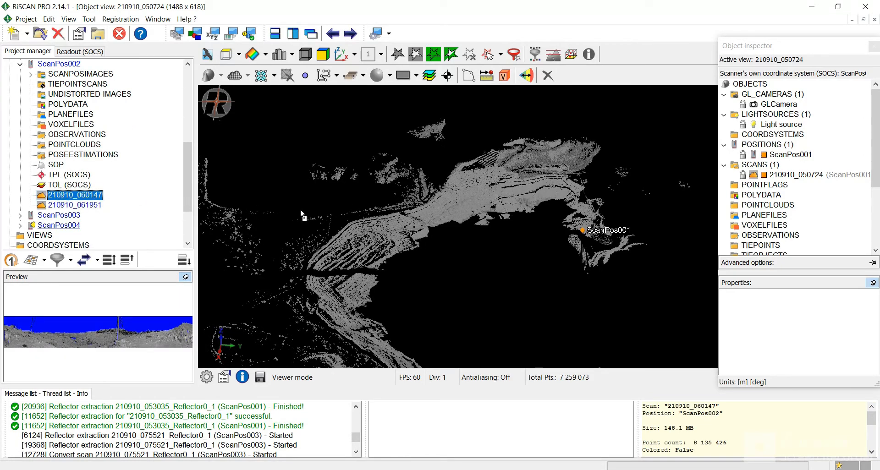
pyautogui.click(395, 224)
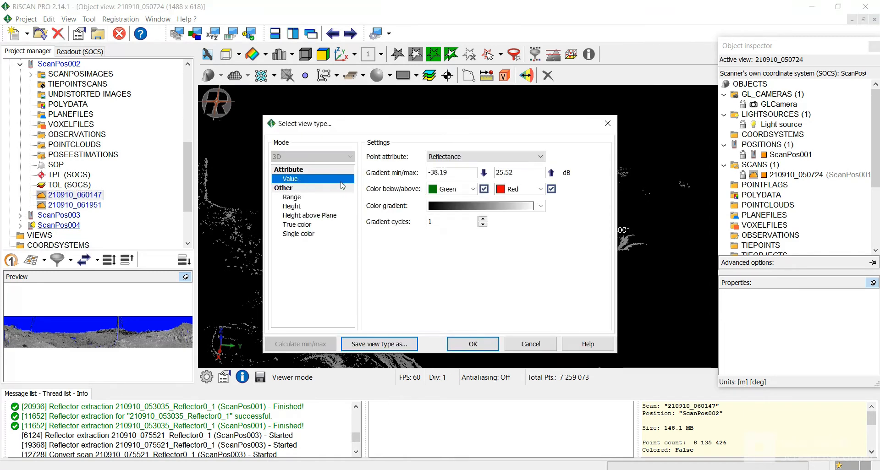
pyautogui.click(484, 173)
pyautogui.click(551, 173)
pyautogui.click(472, 344)
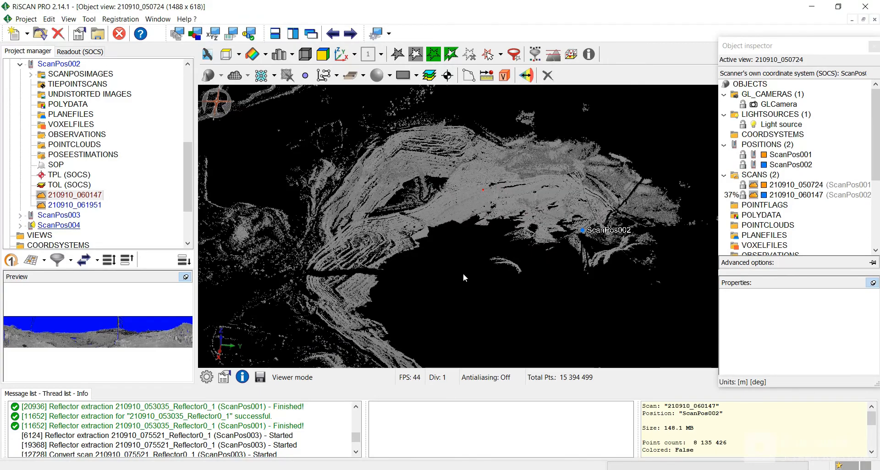
# Add scan 210910_073939 of ScanPos003 to the same 3D view, coloured by reflectance value.
pyautogui.moveTo(462, 242); pyautogui.dragTo(516, 297)
pyautogui.scroll(3, 518, 301)
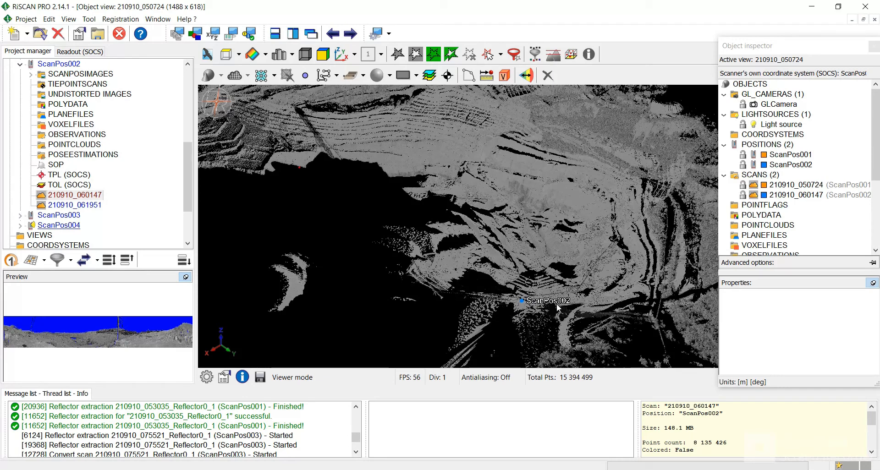
pyautogui.scroll(-3, 507, 280)
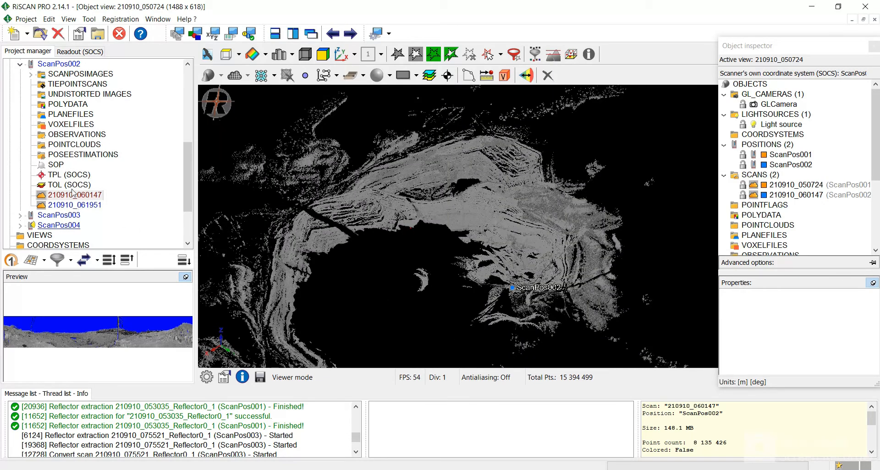
pyautogui.scroll(-1, 73, 192)
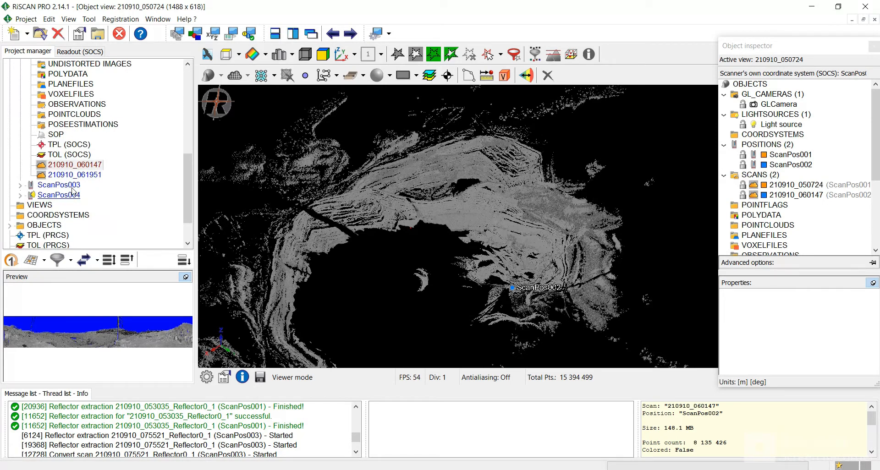
pyautogui.click(20, 185)
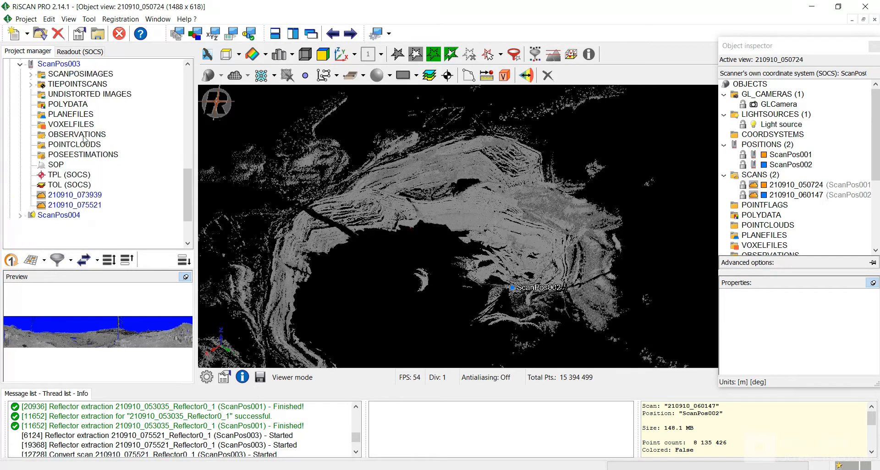
pyautogui.scroll(-1, 84, 139)
pyautogui.click(73, 165)
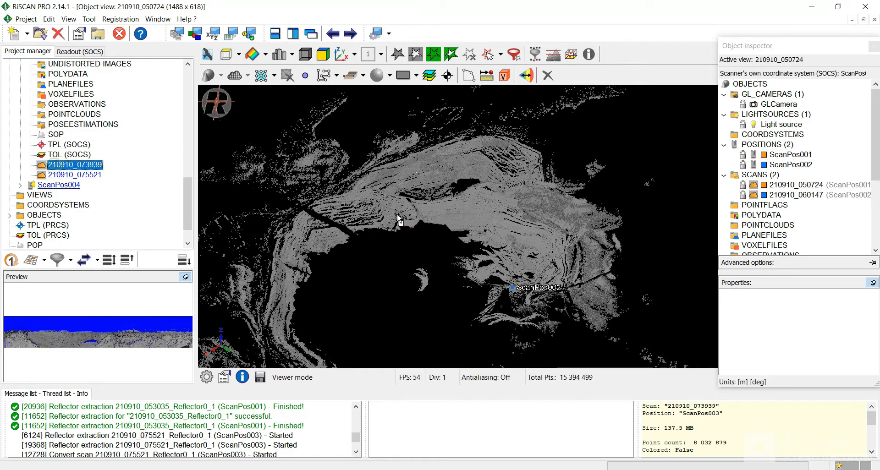
pyautogui.moveTo(397, 215); pyautogui.dragTo(453, 224)
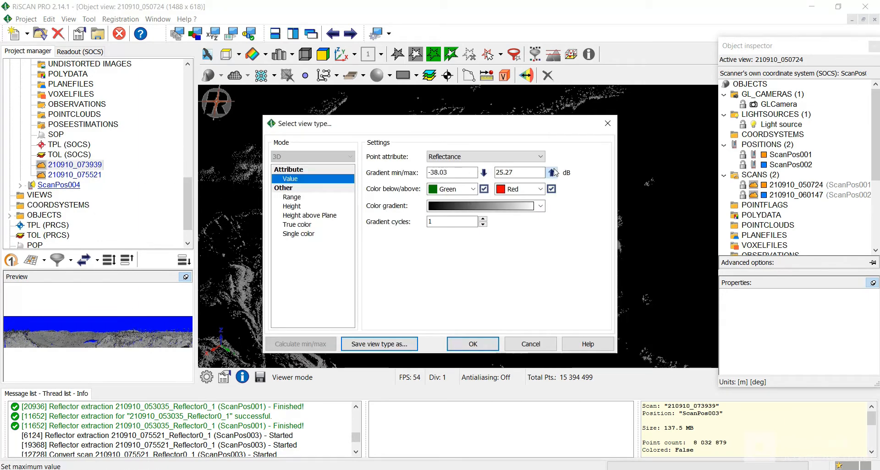
pyautogui.click(486, 344)
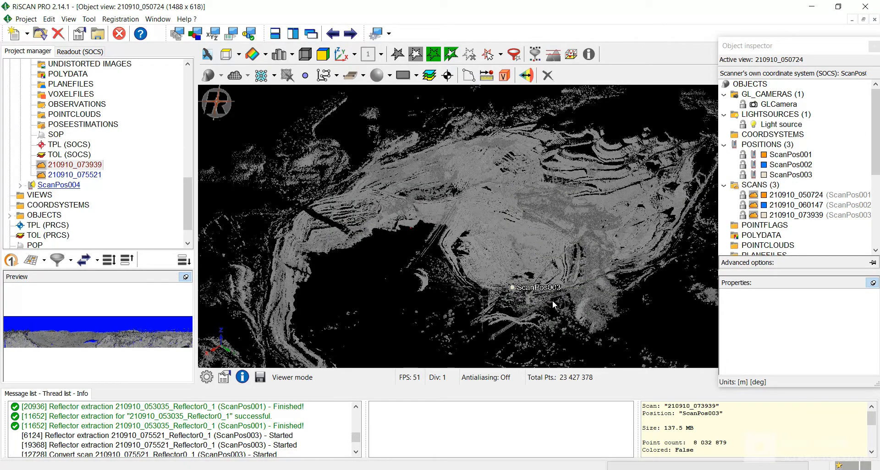
# Add scan 210910_103410 of ScanPos004 to the same 3D view with reflectance gradient limits of -38.28 and 29.31 dB.
pyautogui.click(21, 185)
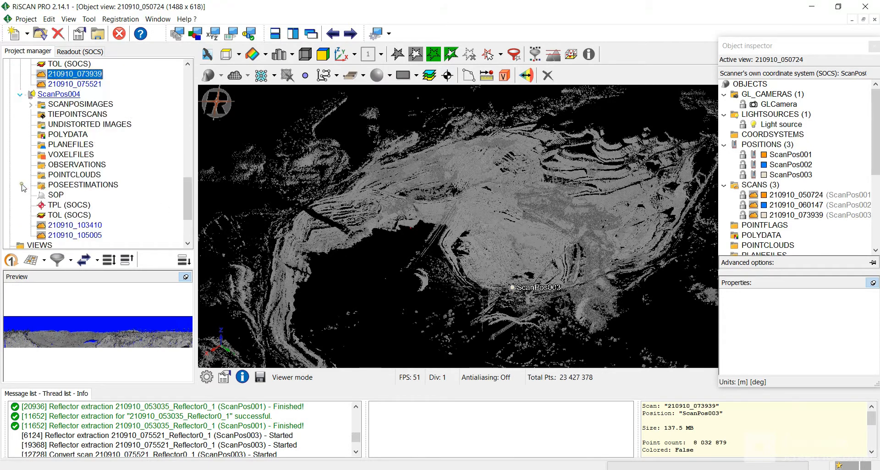
pyautogui.scroll(-2, 99, 153)
pyautogui.click(55, 165)
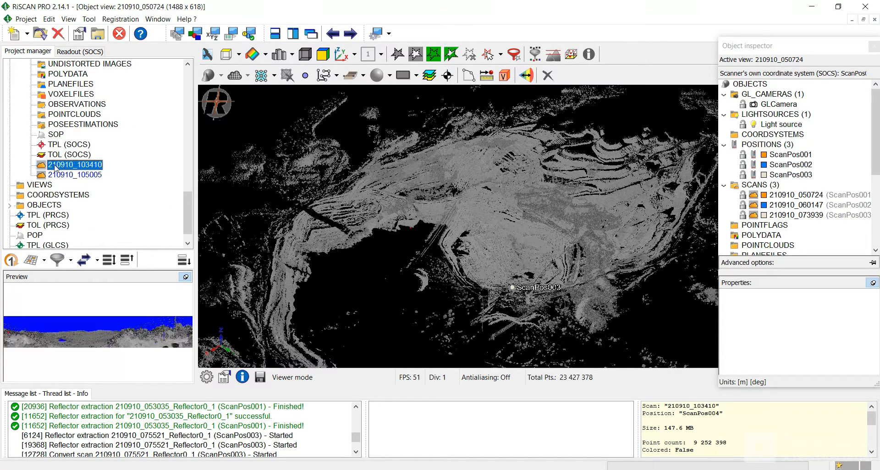
pyautogui.moveTo(54, 164); pyautogui.dragTo(467, 273)
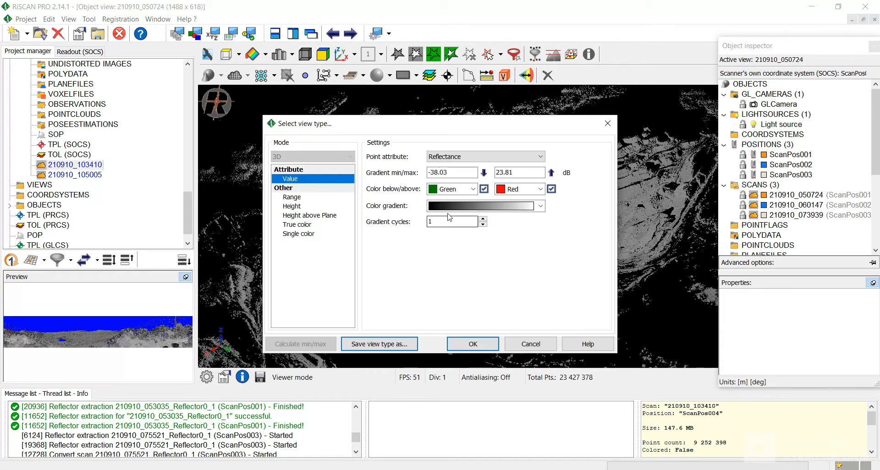
pyautogui.click(484, 172)
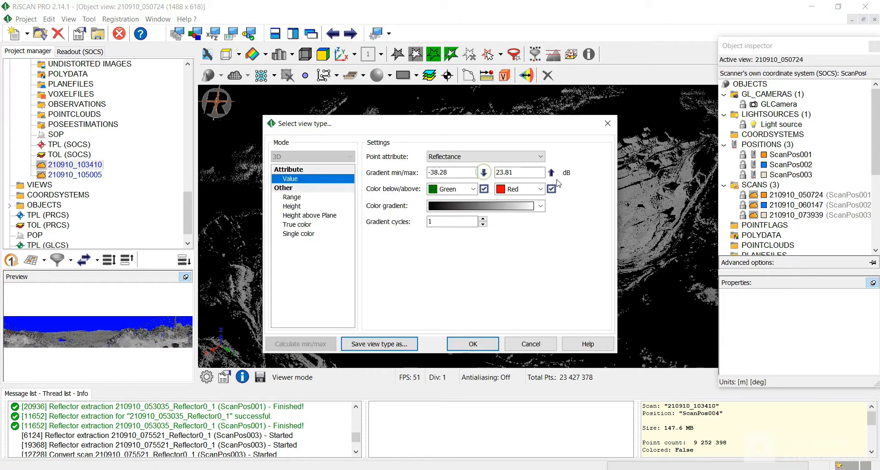
pyautogui.click(551, 173)
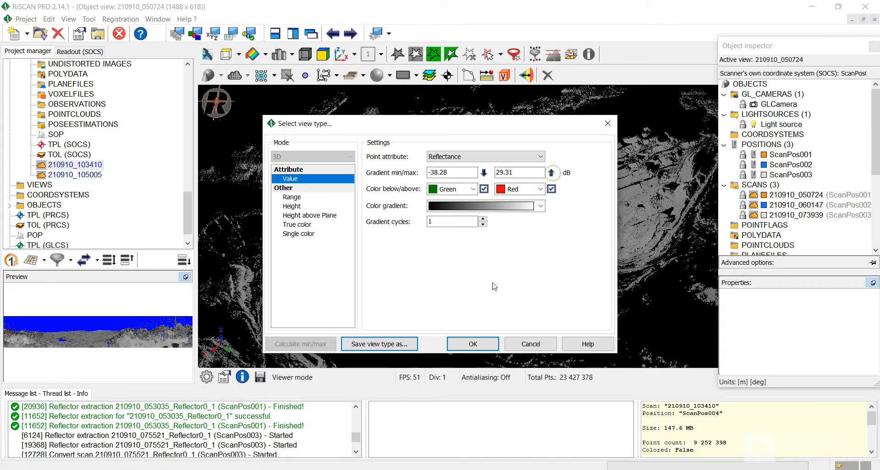
pyautogui.click(461, 347)
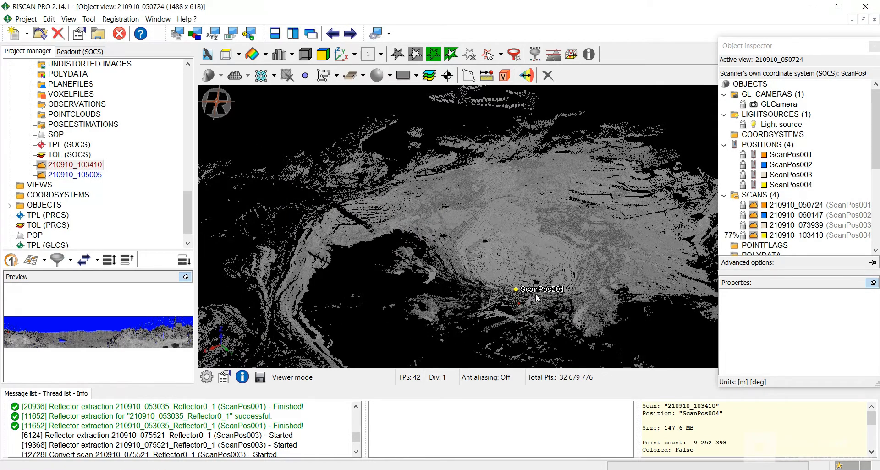
# Display each of the four loaded scans in its own single colour: orange, blue, beige and yellow.
pyautogui.scroll(2, 537, 298)
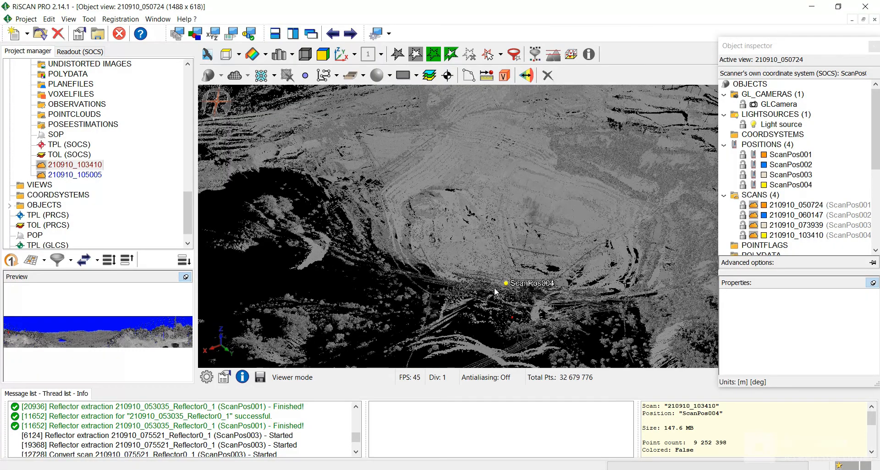
pyautogui.scroll(-3, 495, 289)
pyautogui.moveTo(476, 261); pyautogui.dragTo(524, 288)
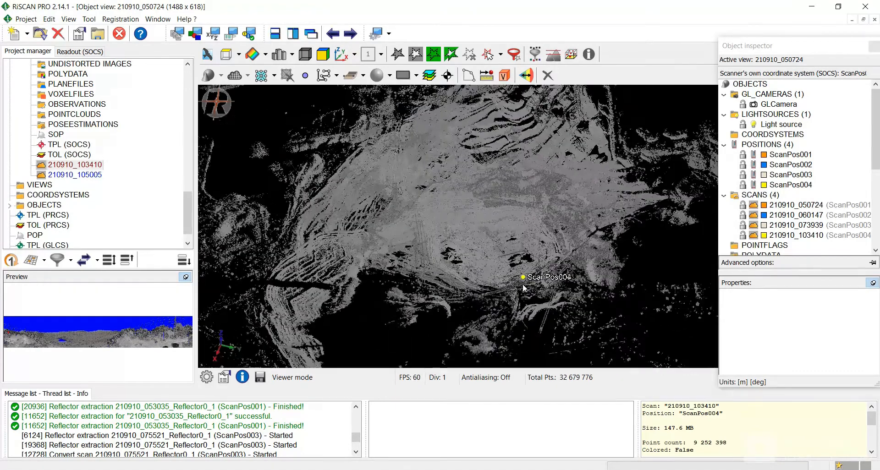
pyautogui.scroll(-2, 491, 280)
pyautogui.moveTo(488, 280); pyautogui.dragTo(466, 267, button='middle')
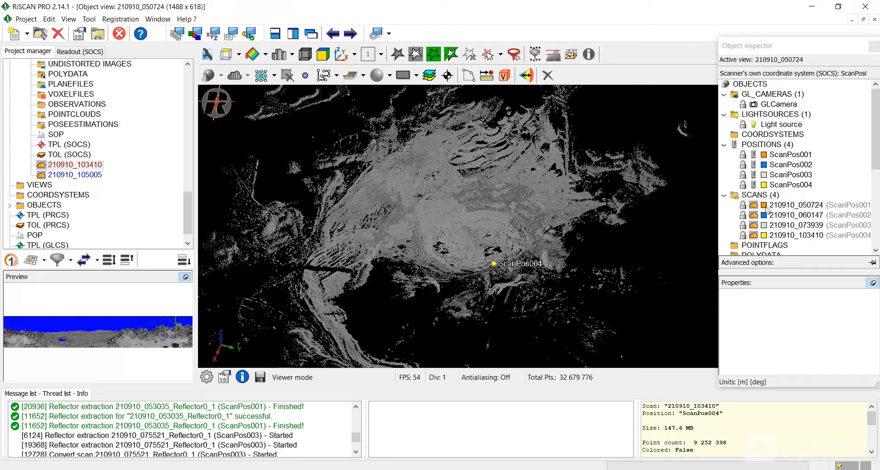
pyautogui.click(765, 206)
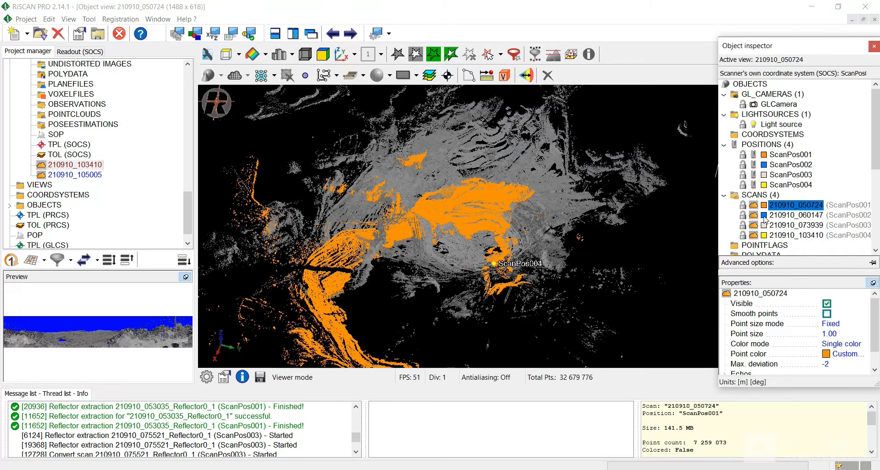
pyautogui.click(764, 217)
pyautogui.click(764, 225)
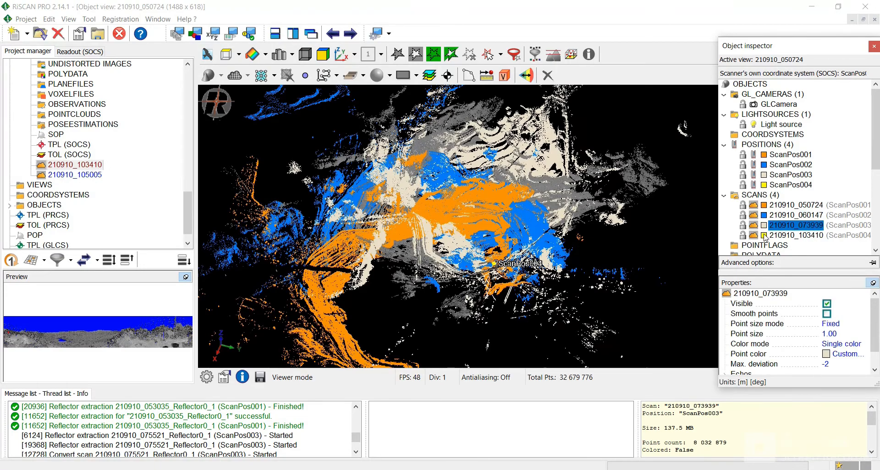
pyautogui.click(764, 236)
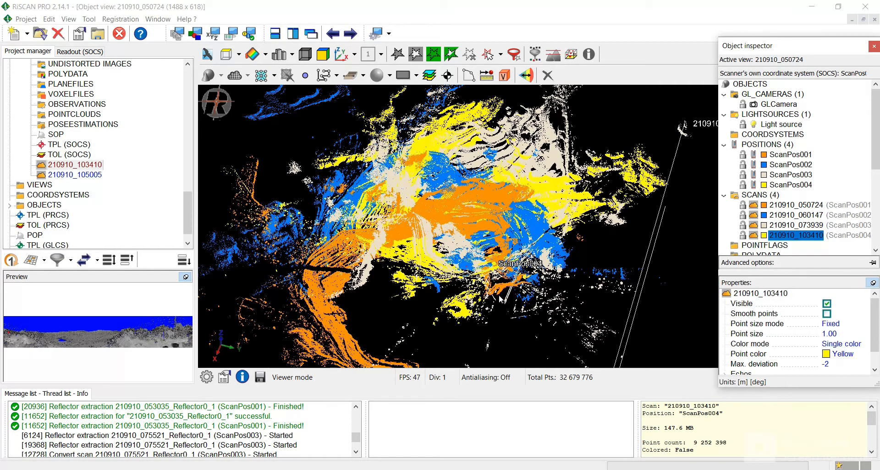
# Examine how the four coloured scans overlap and close the object view without saving it.
pyautogui.moveTo(501, 298); pyautogui.dragTo(396, 274)
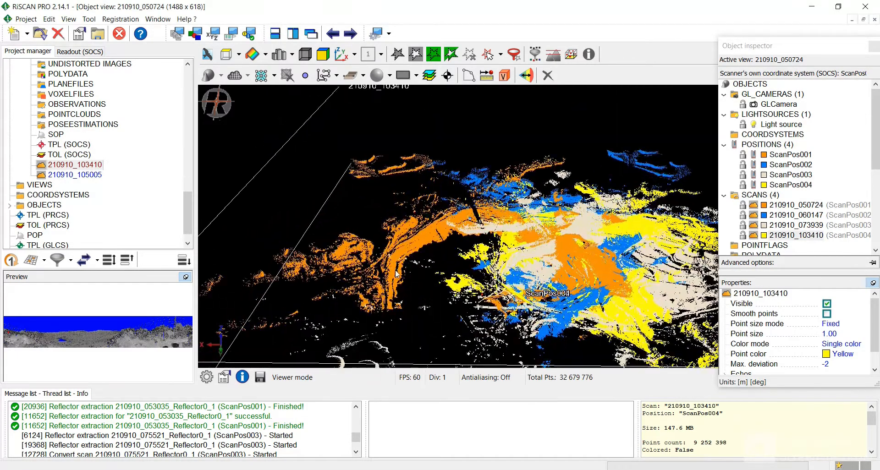
pyautogui.moveTo(503, 228); pyautogui.dragTo(439, 204, button='middle')
pyautogui.moveTo(447, 253); pyautogui.dragTo(500, 277)
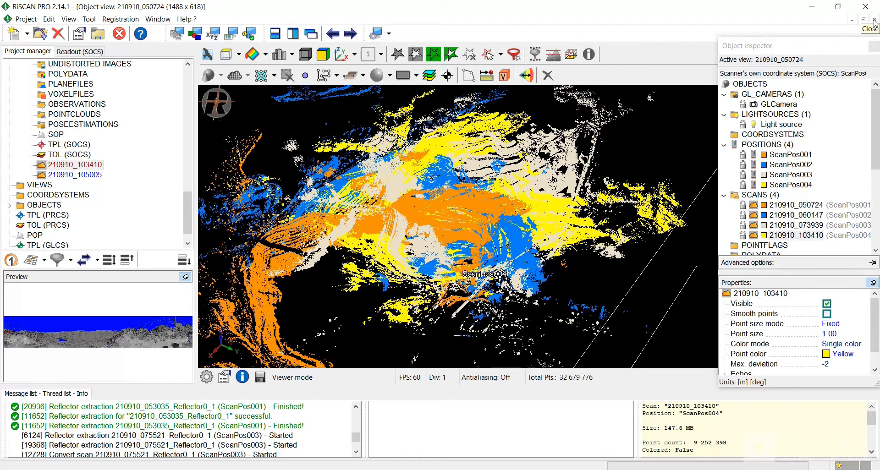
pyautogui.click(875, 20)
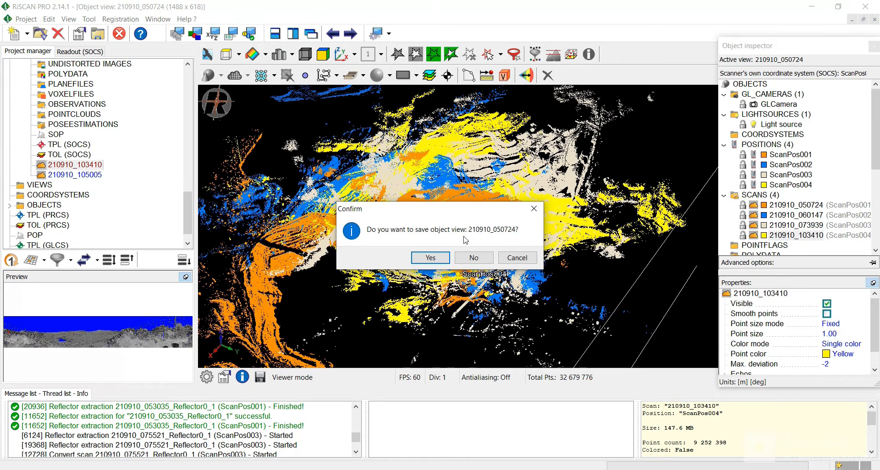
pyautogui.click(474, 258)
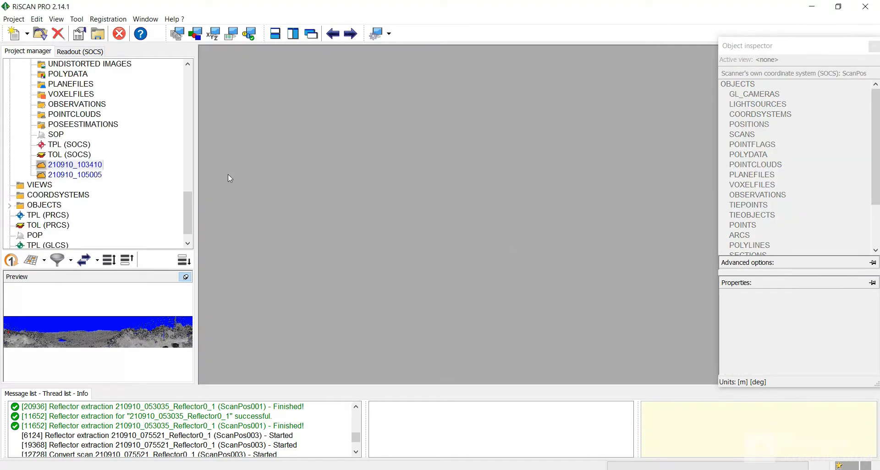
# Select the four scan positions ScanPos001 to ScanPos004 in the project and open Automatic Registration 2 for them.
pyautogui.scroll(3, 128, 177)
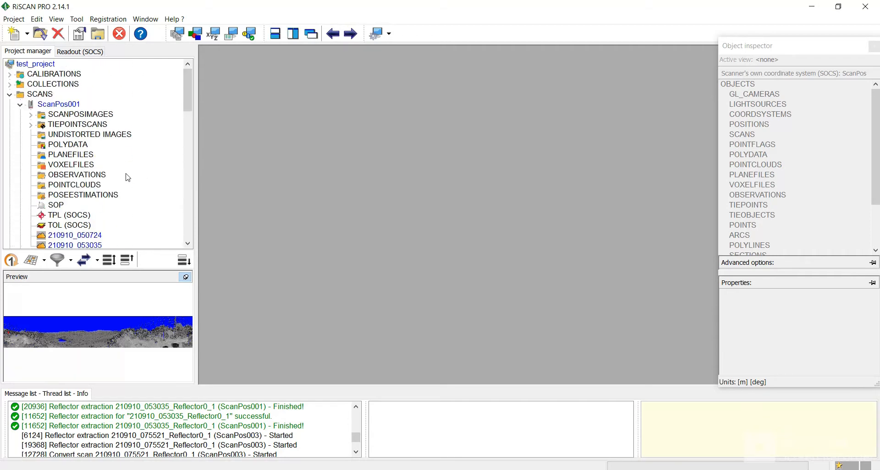
pyautogui.click(20, 104)
pyautogui.click(59, 136)
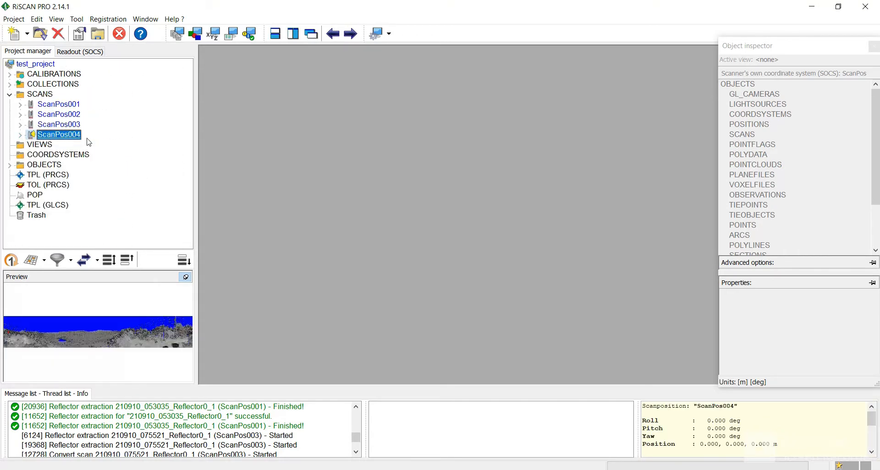
pyautogui.click(68, 106)
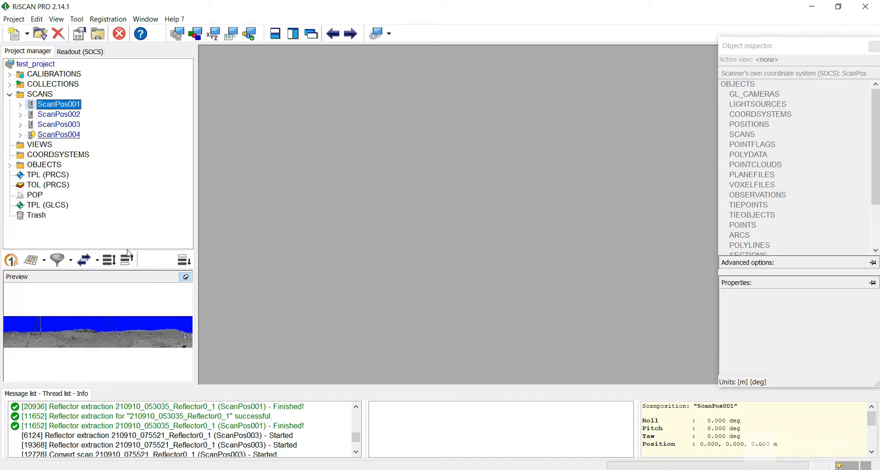
pyautogui.click(109, 266)
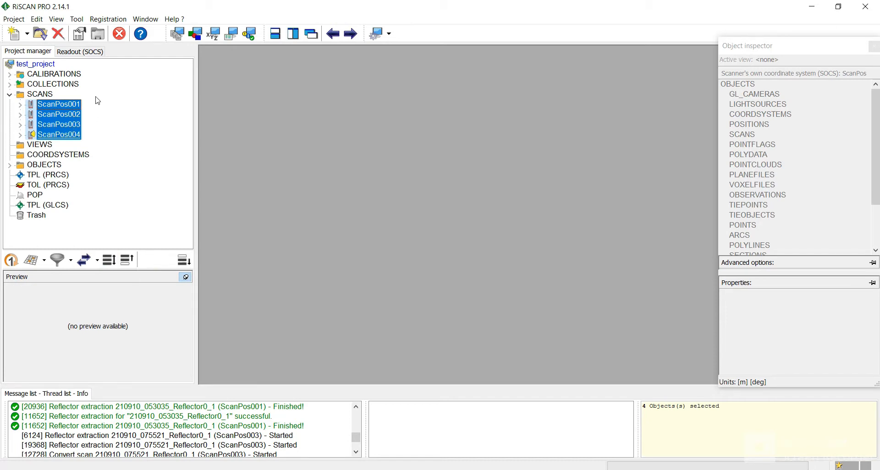
pyautogui.click(114, 21)
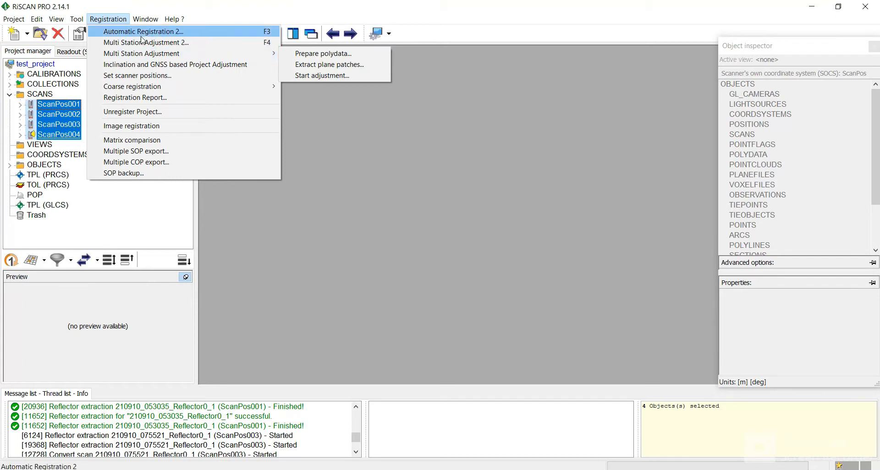
pyautogui.click(199, 35)
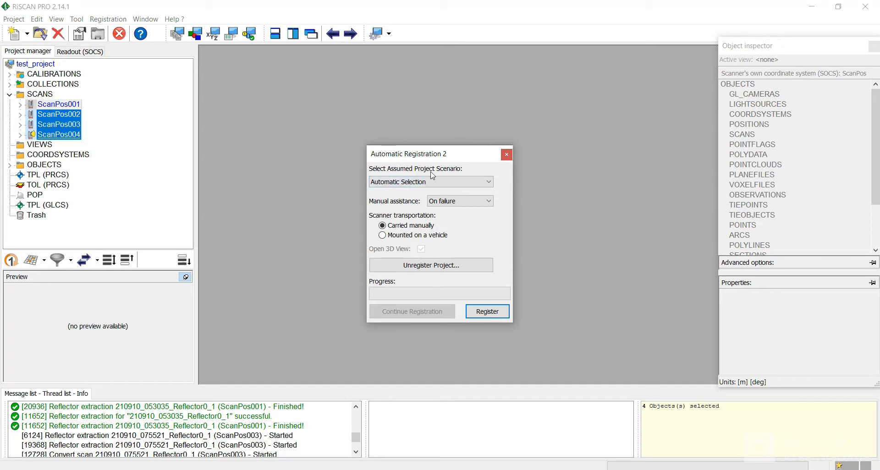
# Register the scan positions with scenario Mining Large, manual assistance On failure and the scanner carried manually, and close the dialog and resulting inspection view.
pyautogui.click(489, 183)
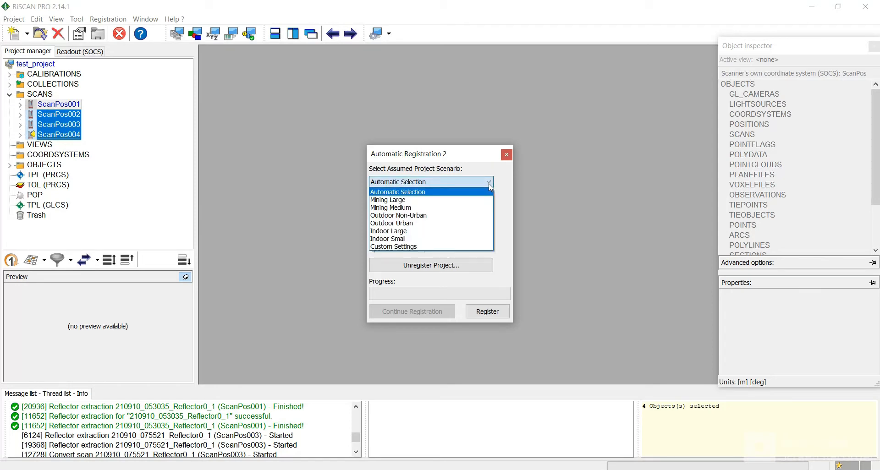
pyautogui.click(435, 202)
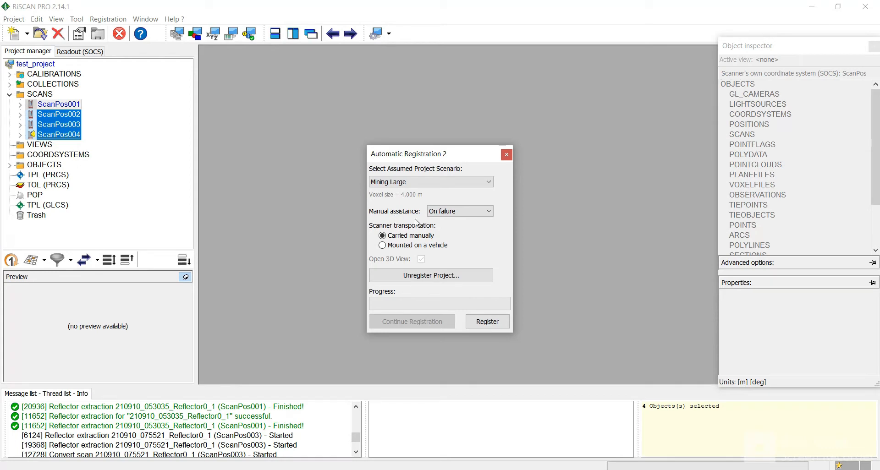
pyautogui.click(485, 212)
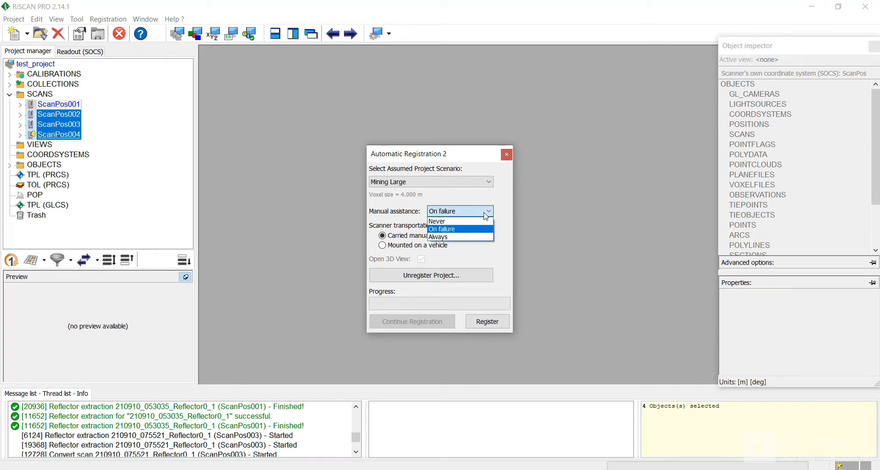
pyautogui.click(467, 231)
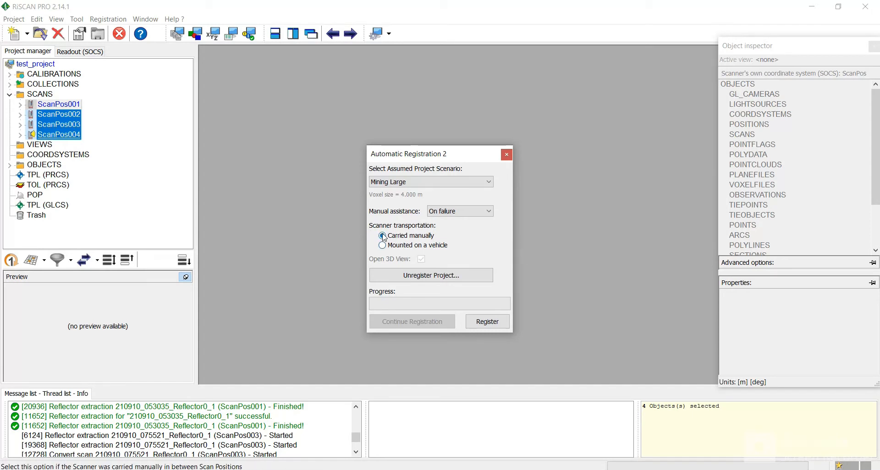
pyautogui.click(478, 326)
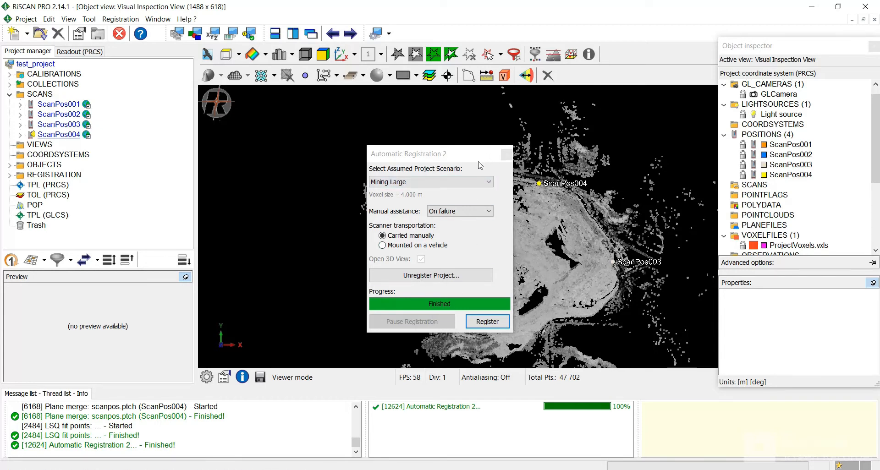
pyautogui.click(506, 156)
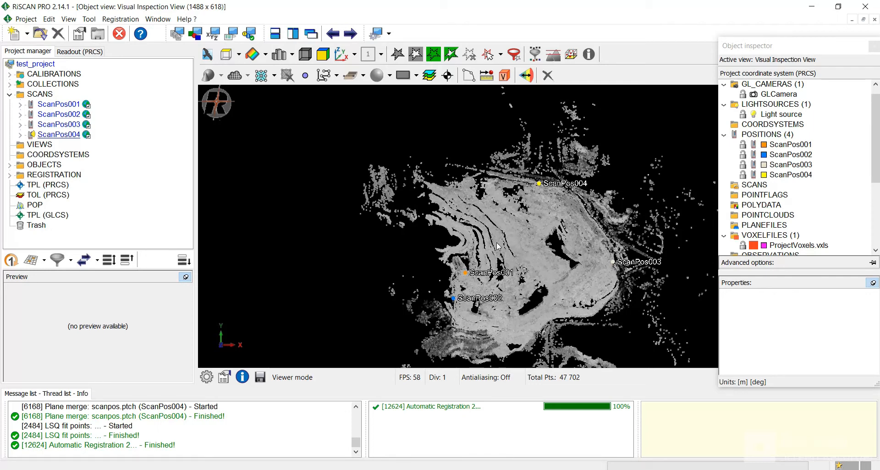
pyautogui.click(875, 20)
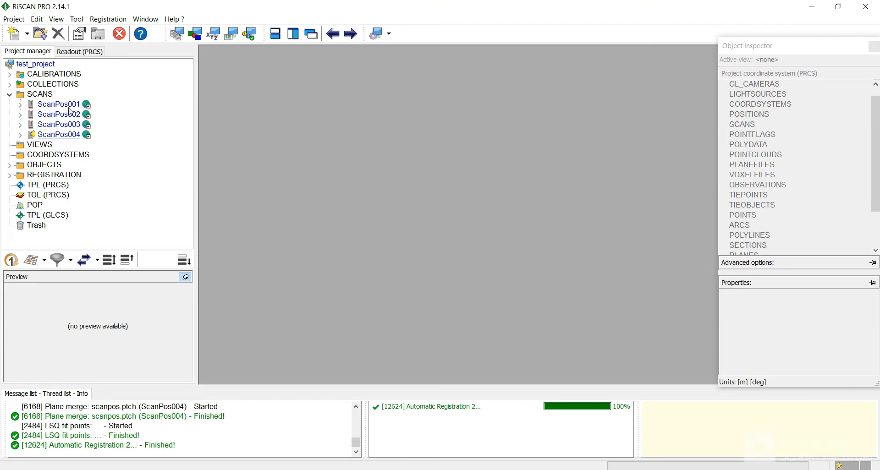
# Load all scans of the four registered positions into a new 3D view, coloured by reflectance with gradient limits of -38.28 and 29.31 dB.
pyautogui.click(21, 105)
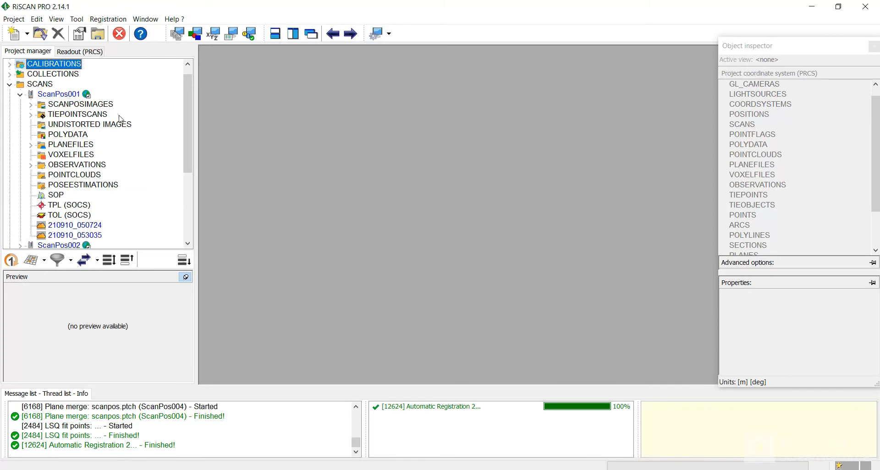
pyautogui.scroll(-1, 120, 119)
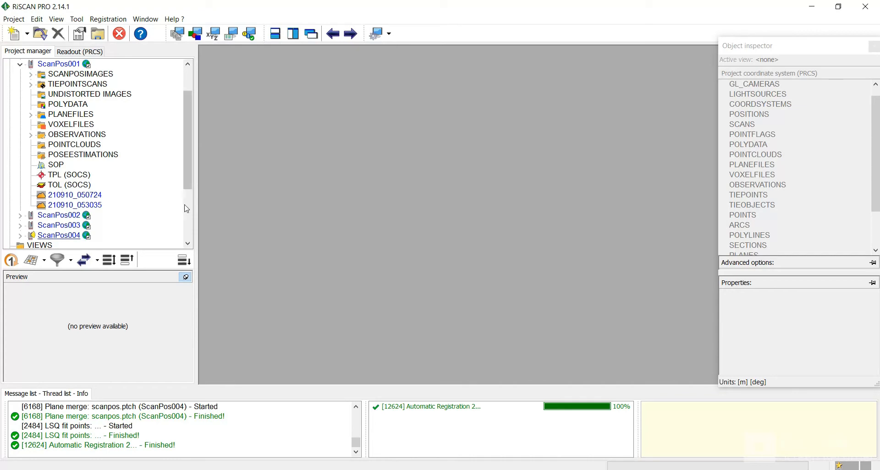
pyautogui.click(78, 197)
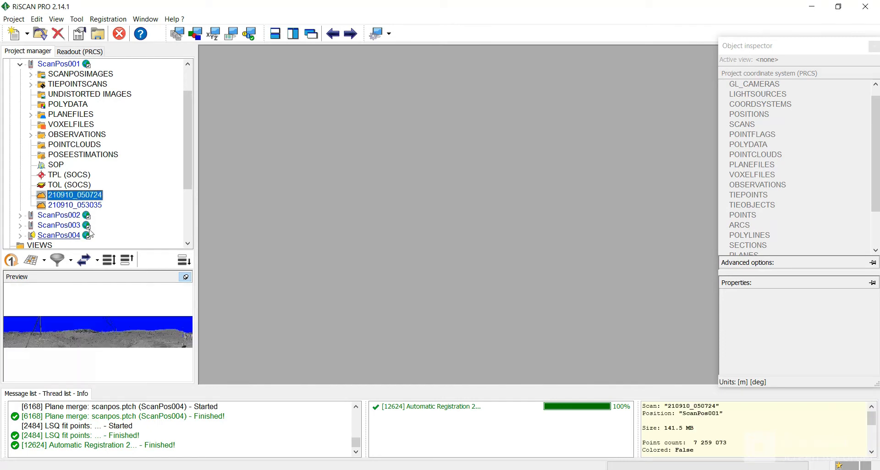
pyautogui.click(114, 265)
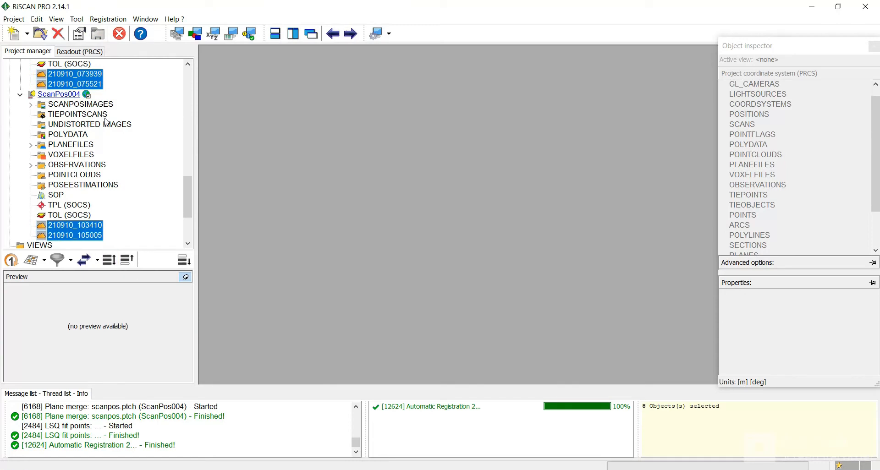
pyautogui.scroll(10, 112, 130)
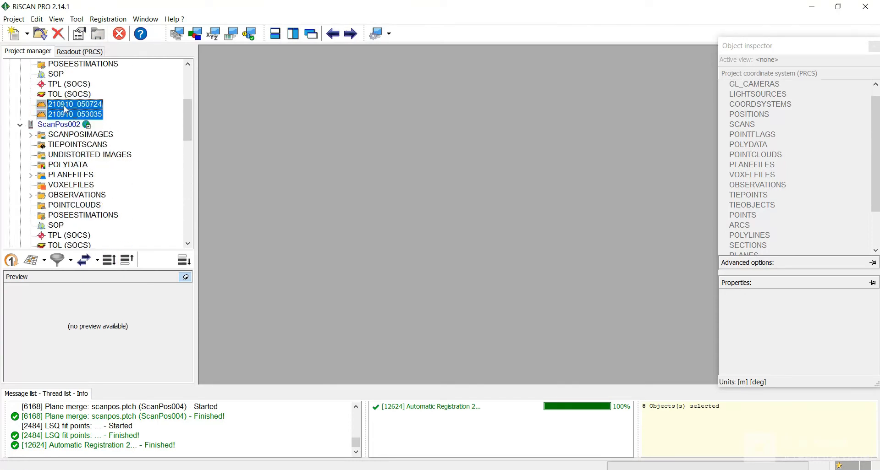
pyautogui.moveTo(65, 109); pyautogui.dragTo(328, 156)
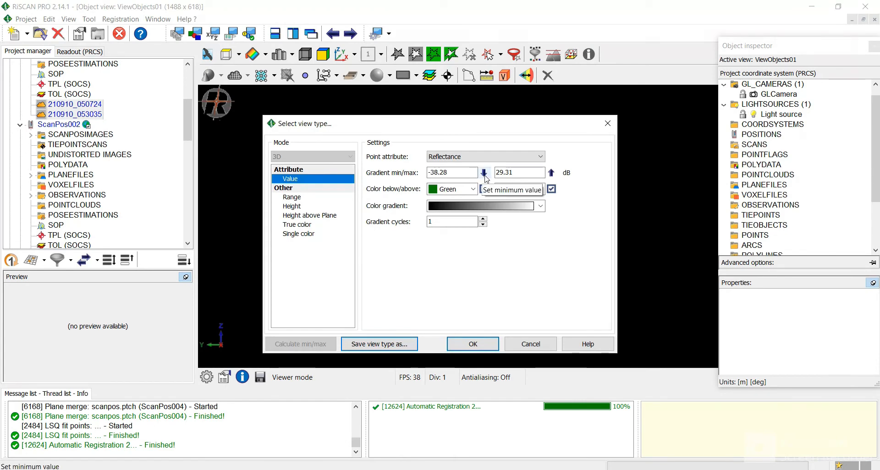
pyautogui.click(552, 174)
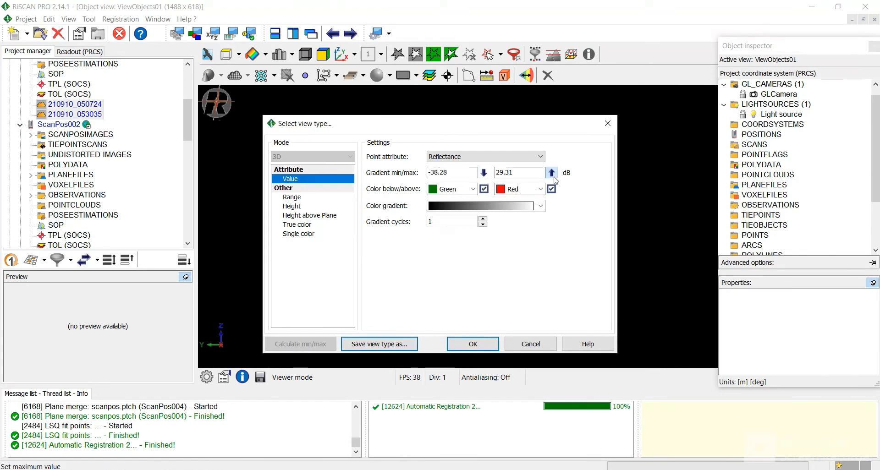
pyautogui.click(467, 344)
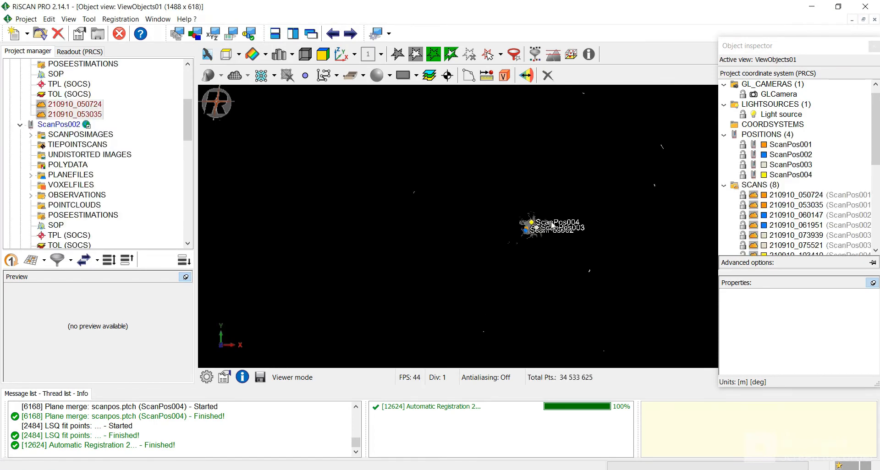
# Examine from several angles and distances how the registered scans fit together around the four scan positions.
pyautogui.moveTo(552, 224); pyautogui.dragTo(413, 239, button='middle')
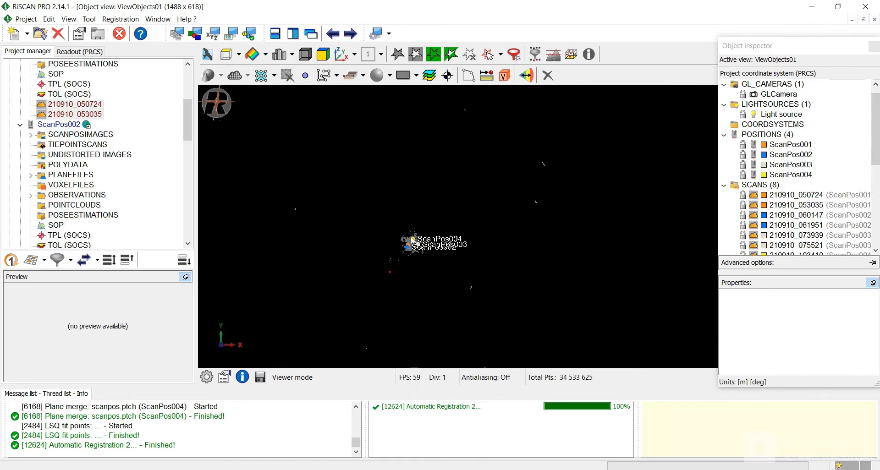
pyautogui.scroll(7, 411, 237)
pyautogui.moveTo(540, 150); pyautogui.dragTo(427, 314, button='middle')
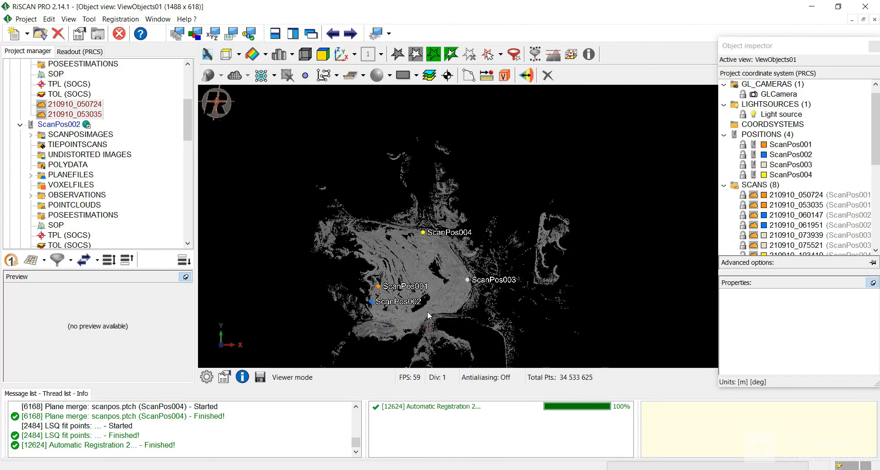
pyautogui.scroll(2, 423, 292)
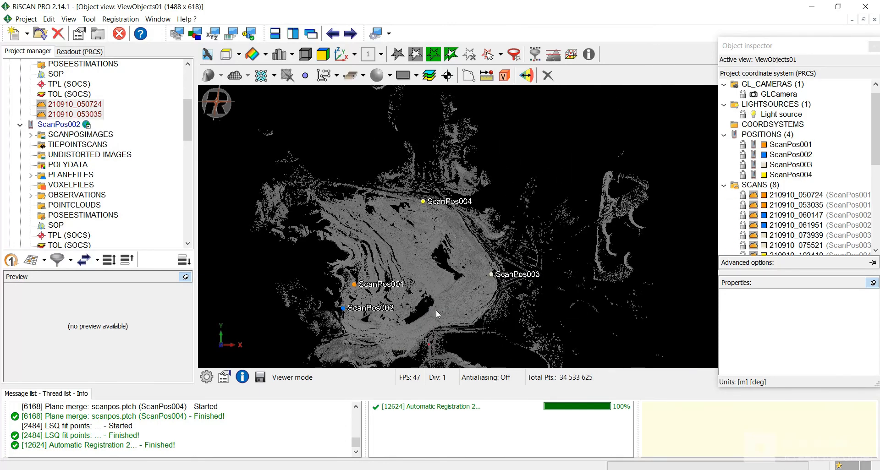
pyautogui.moveTo(438, 314); pyautogui.dragTo(446, 290)
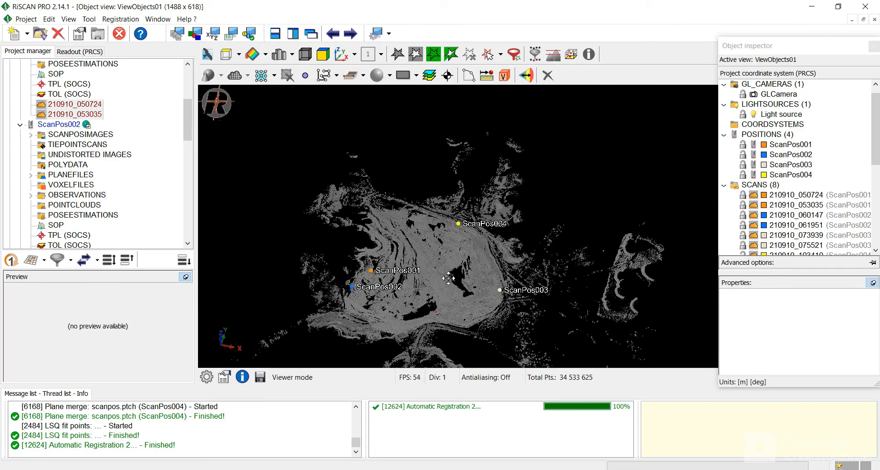
pyautogui.moveTo(448, 278); pyautogui.dragTo(457, 239, button='middle')
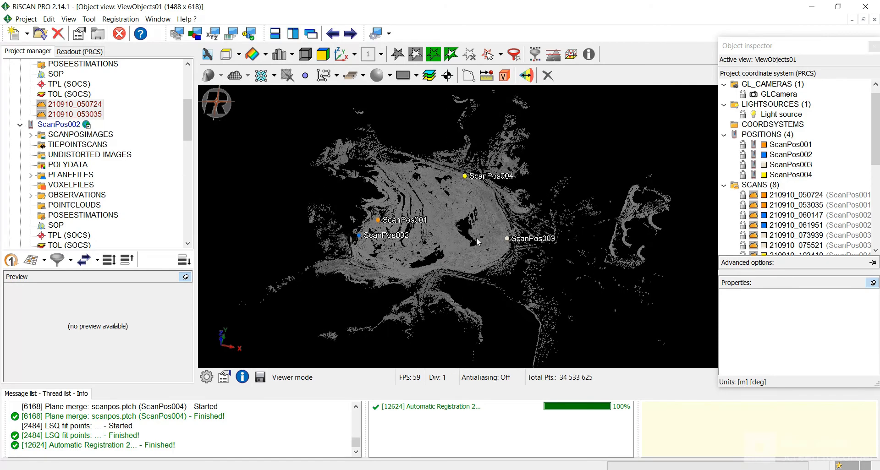
pyautogui.scroll(3, 385, 238)
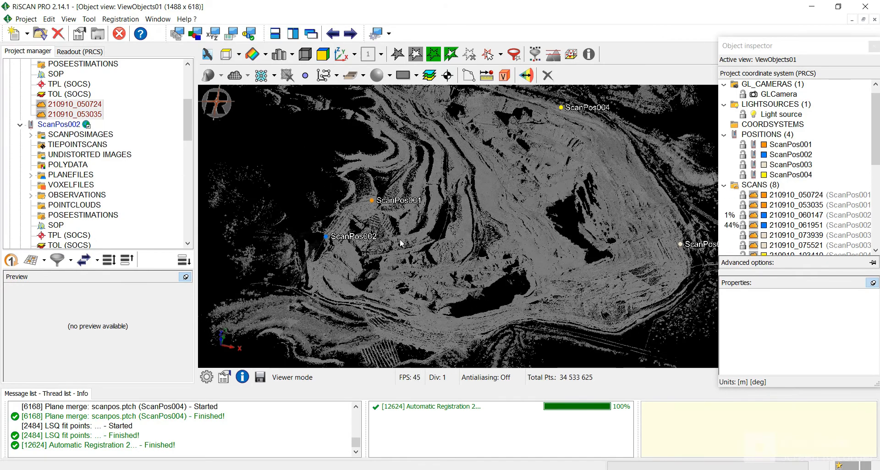
pyautogui.scroll(-3, 467, 235)
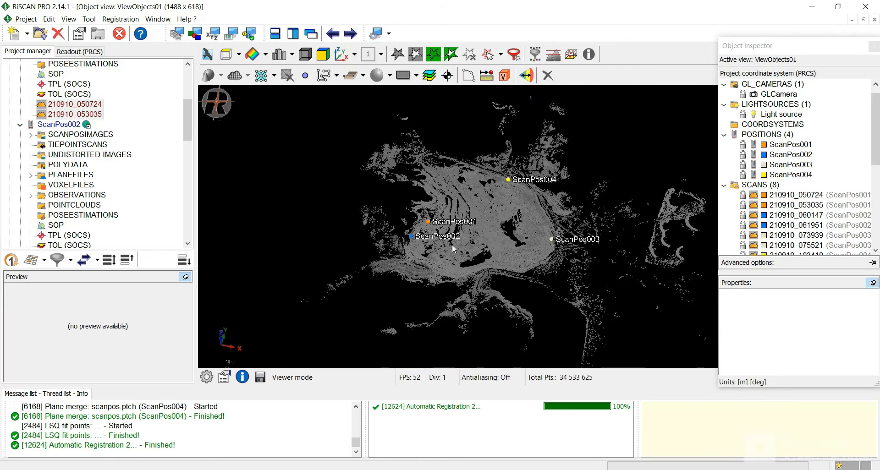
pyautogui.moveTo(439, 263); pyautogui.dragTo(411, 243)
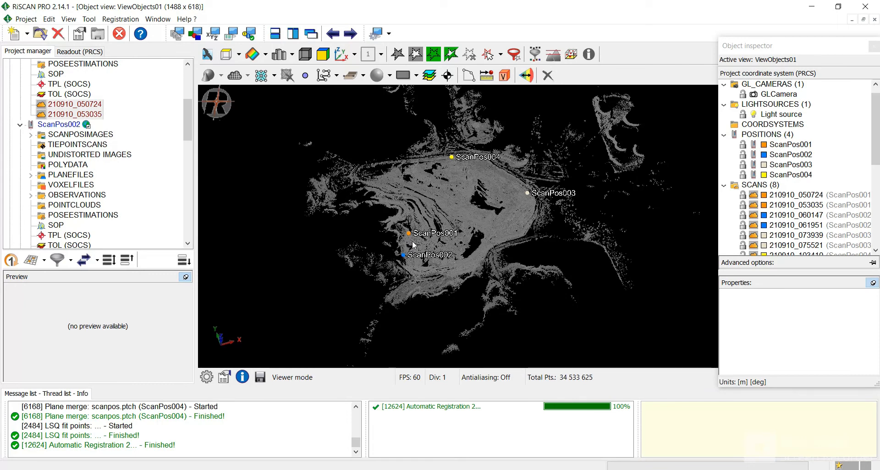
pyautogui.moveTo(455, 278); pyautogui.dragTo(502, 257)
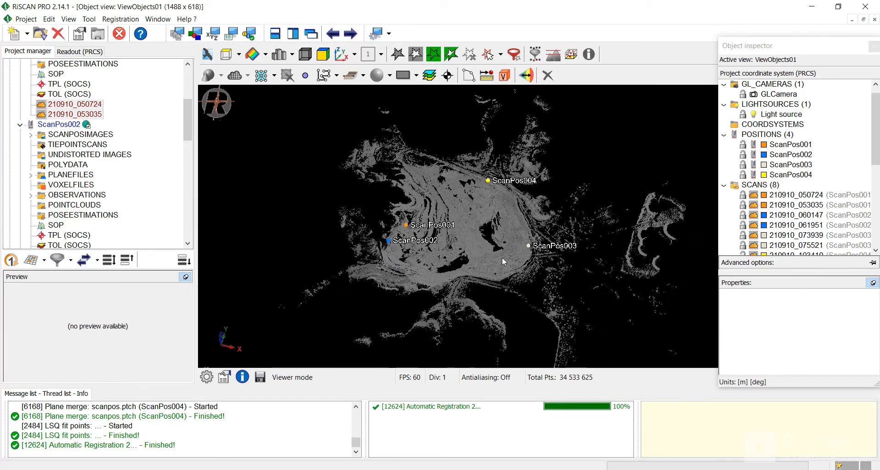